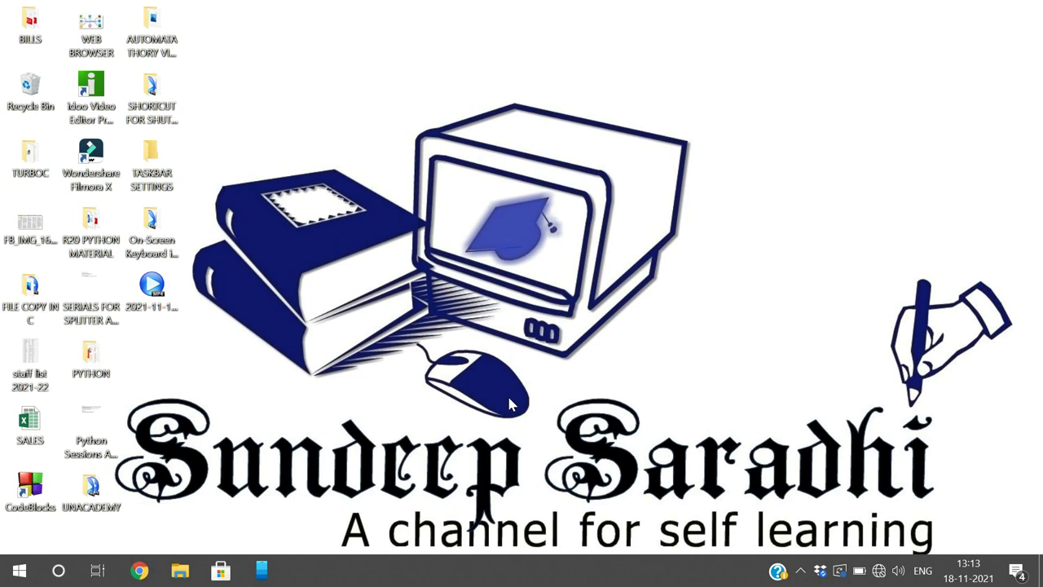
Step: Search the Start menu for 'sett' to bring up the Settings app as best match
key(super)
text(sett)
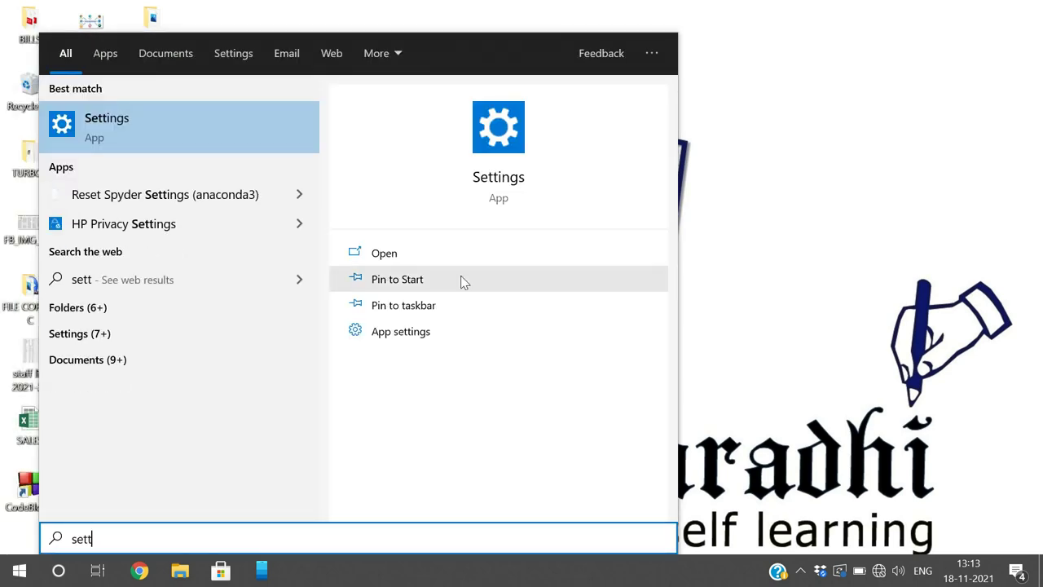
Step: Launch Settings and go to Ease of Access > Mouse pointer
click(218, 127)
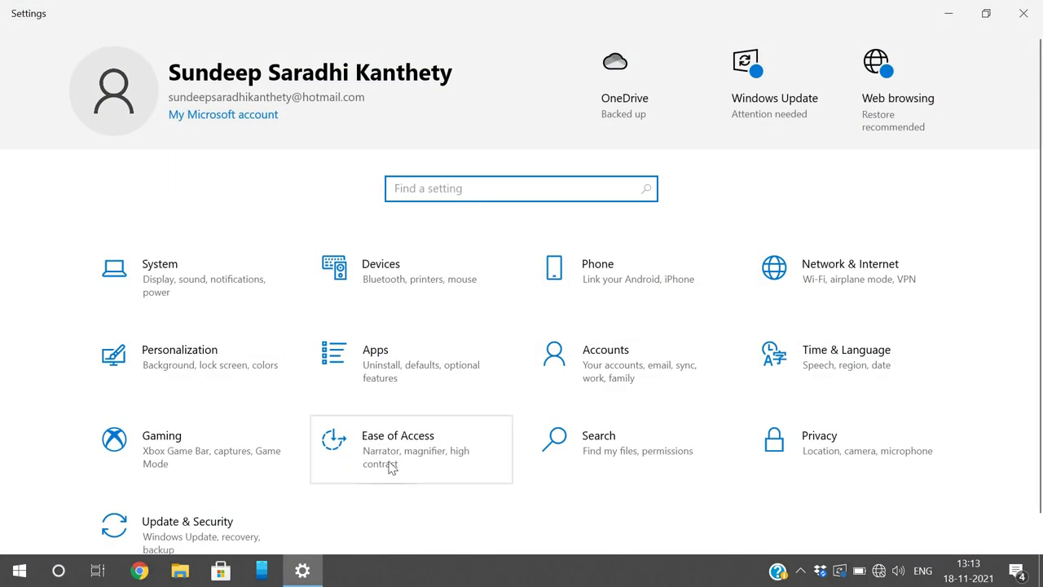
click(391, 466)
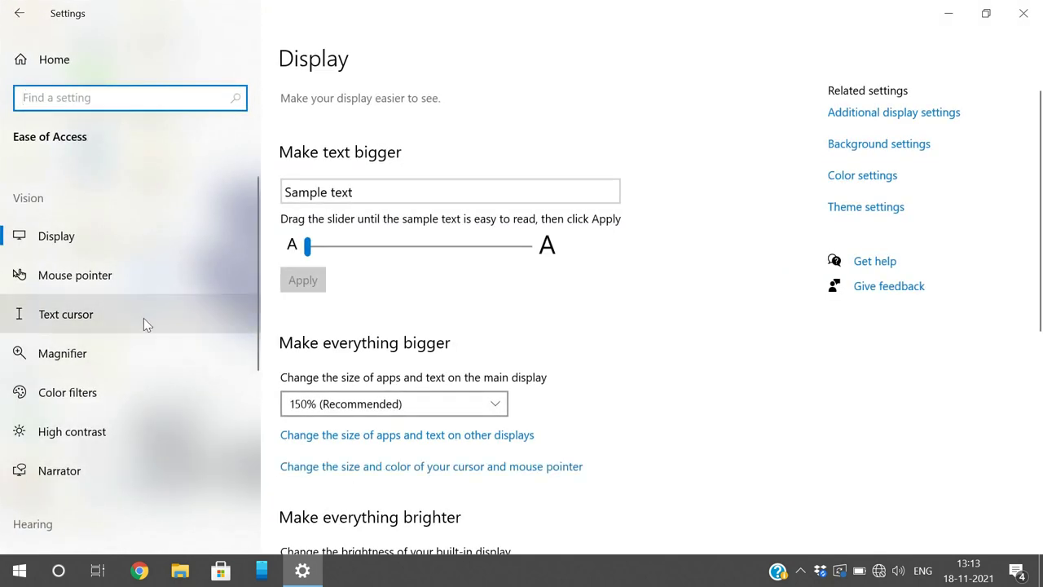
click(74, 292)
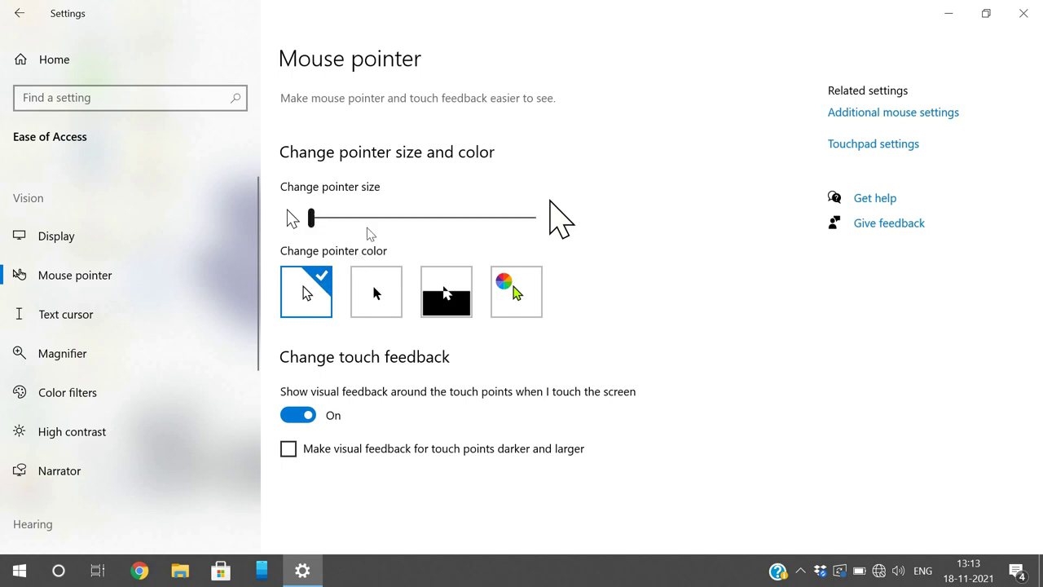
Step: Enlarge the mouse pointer to about size 5 and, after trying white and inverted, keep it black
click(313, 227)
drag(313, 226, 287, 213)
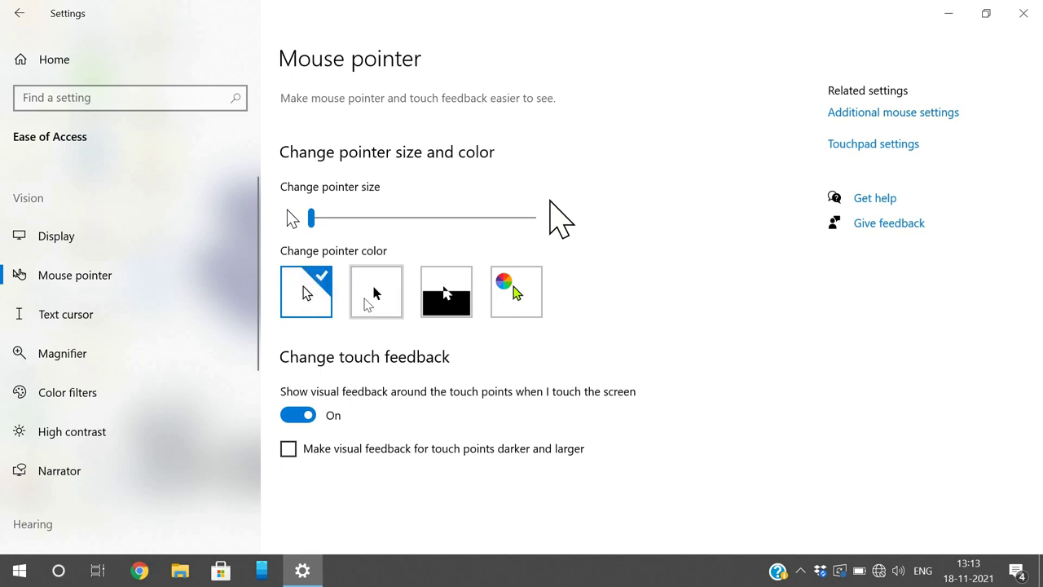
click(365, 298)
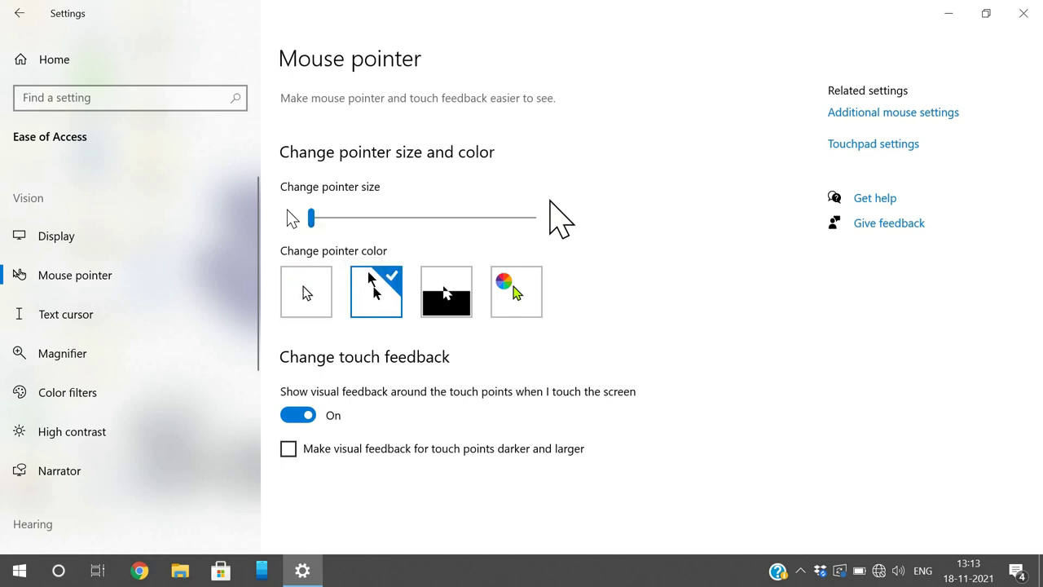
drag(317, 225, 374, 221)
click(322, 301)
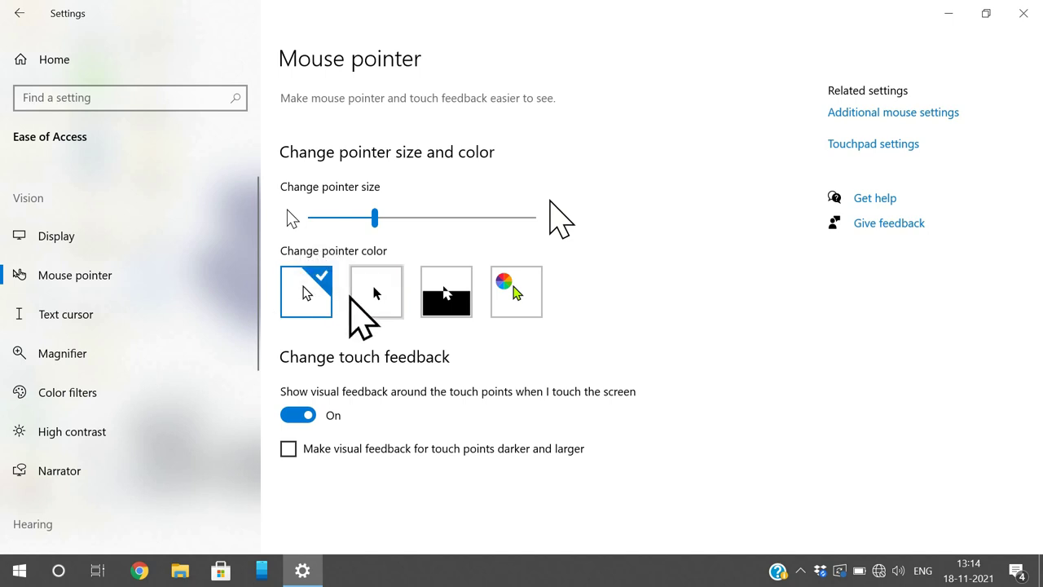
click(366, 299)
click(438, 300)
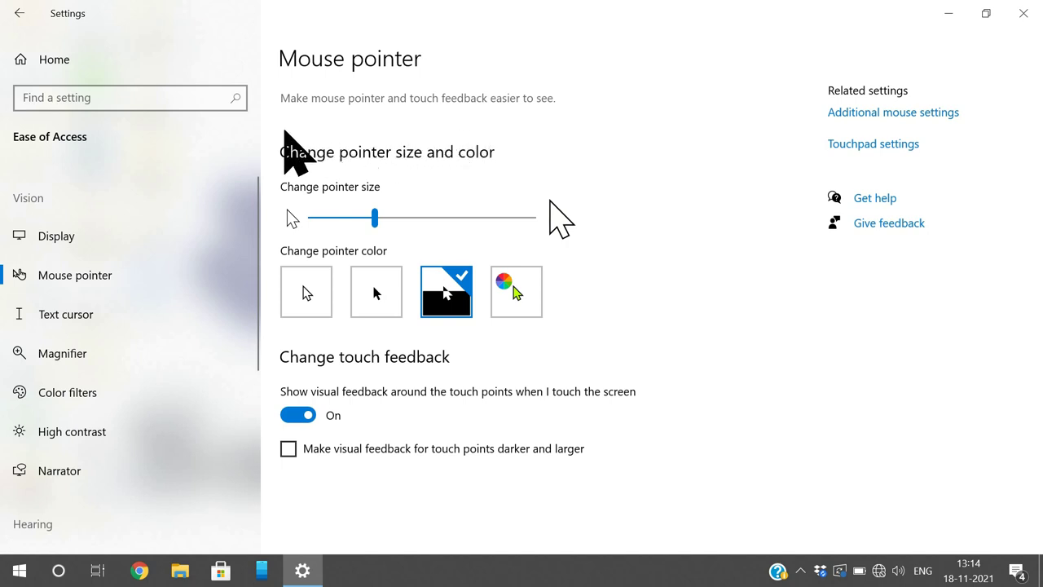
click(370, 291)
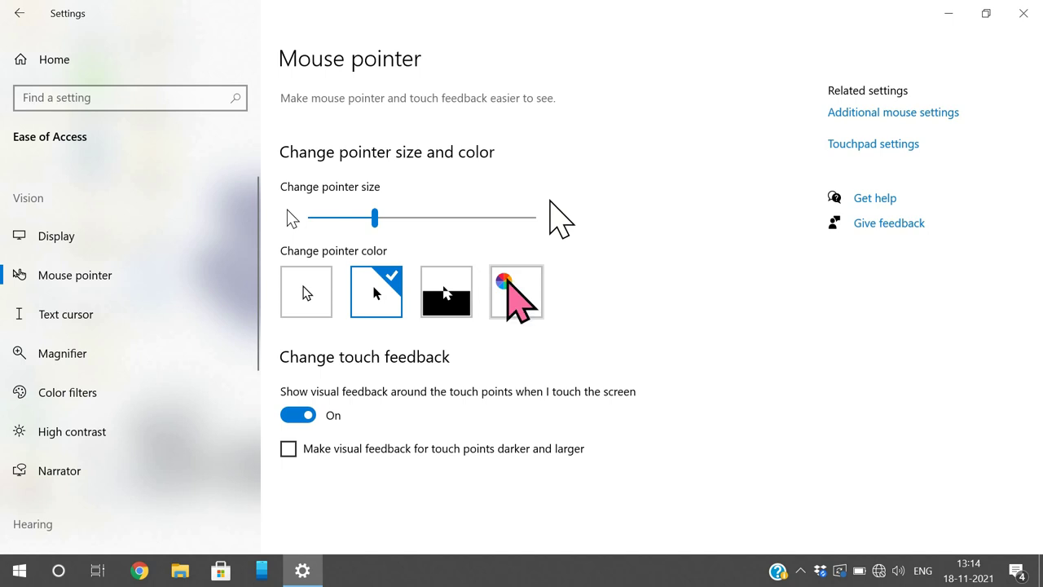
Step: Choose the custom-colour pointer and try the yellow, magenta and turquoise swatches
click(508, 281)
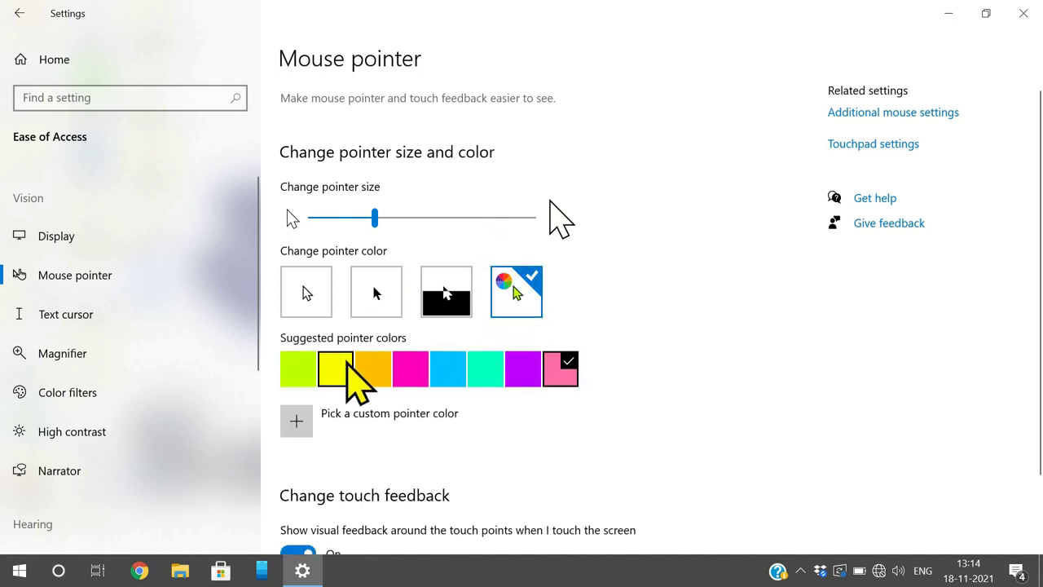
click(342, 368)
click(410, 367)
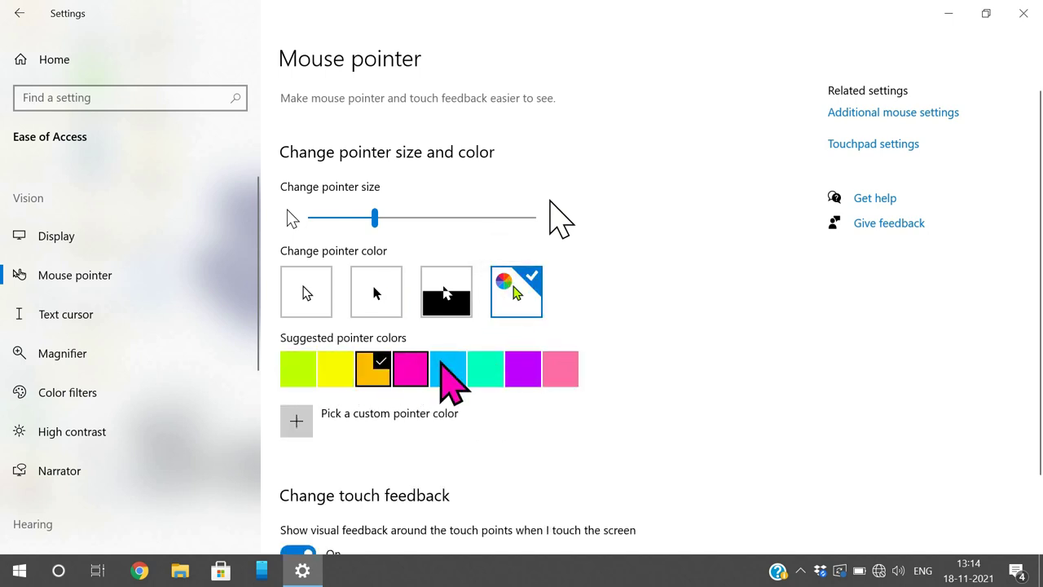
click(442, 364)
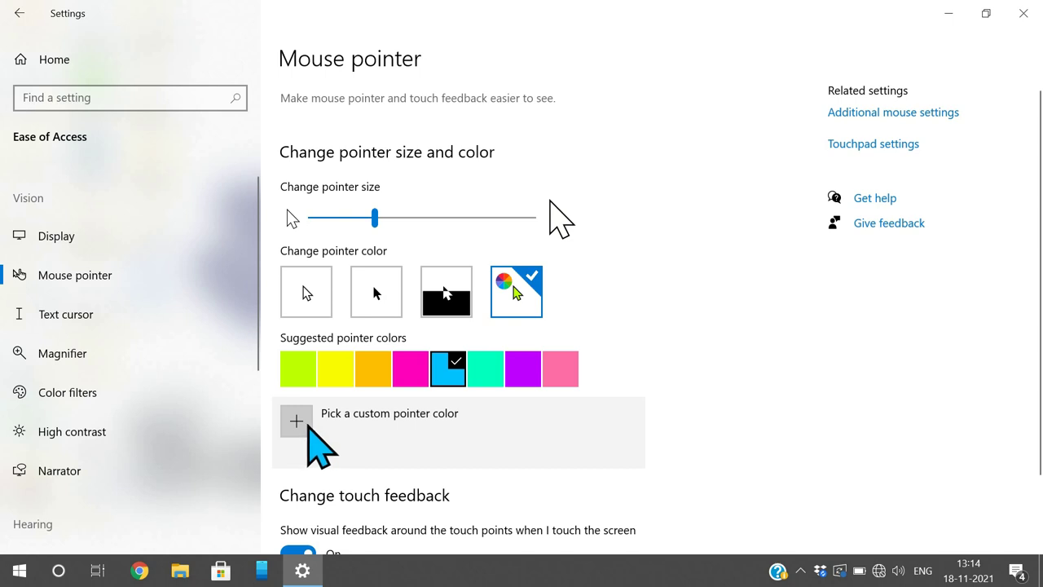
Step: Pick a custom purple pointer colour and apply it with Done
click(306, 421)
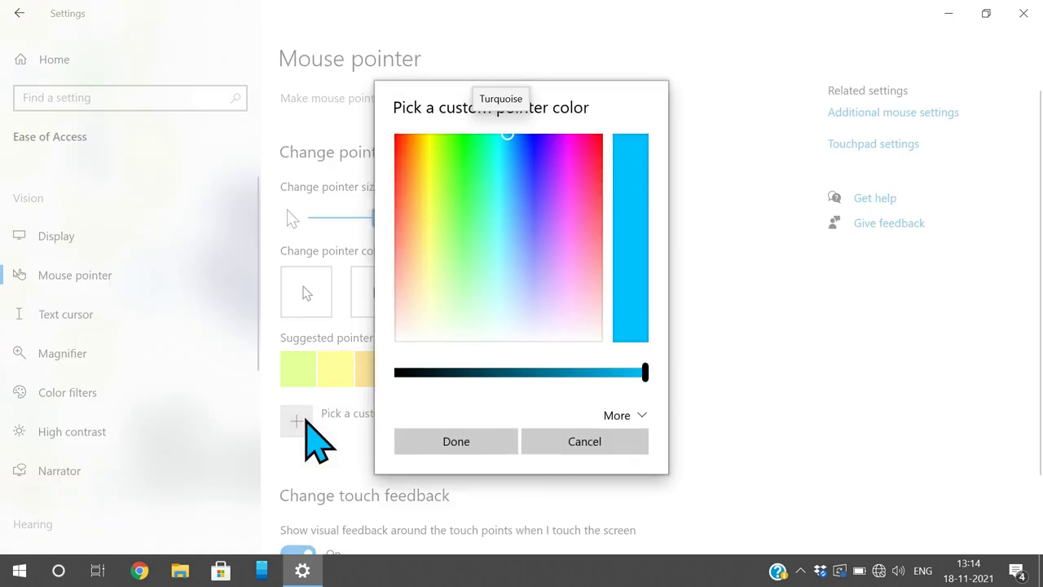
click(553, 159)
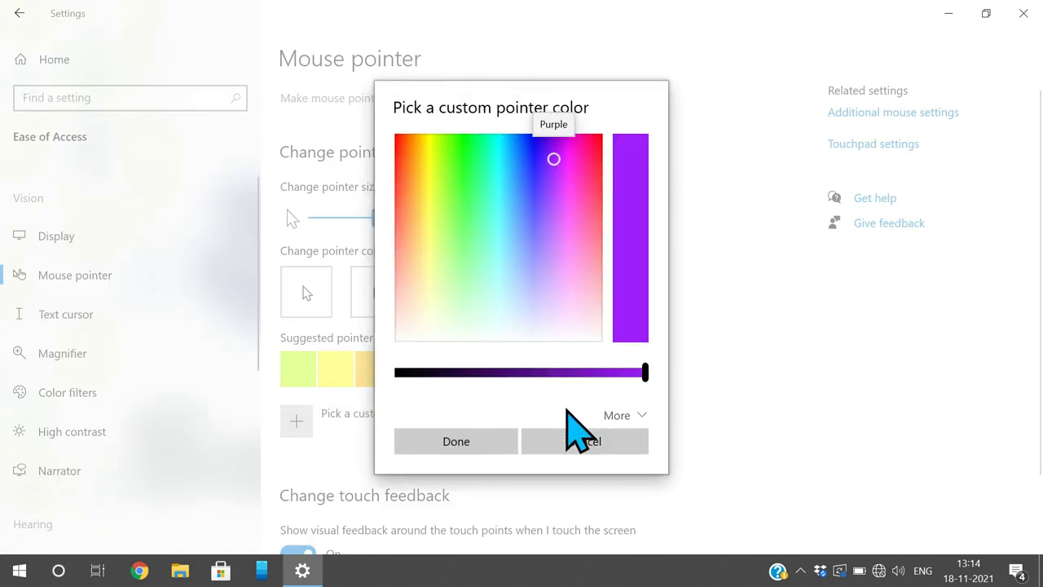
click(471, 438)
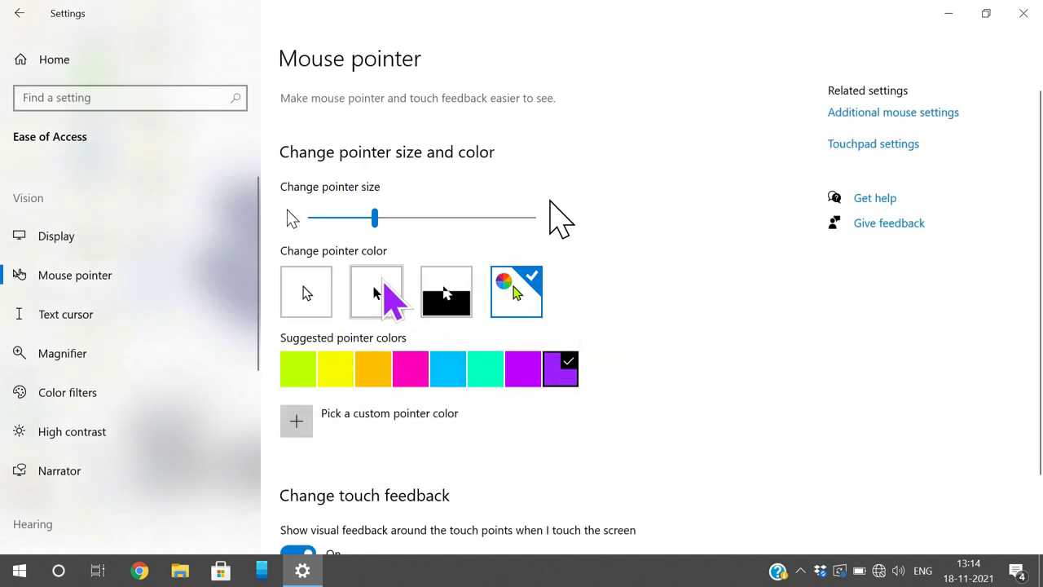
scroll(438, 318, down, 2)
Step: Shrink the mouse pointer back down to about size 1
scroll(342, 281, up, 2)
click(81, 323)
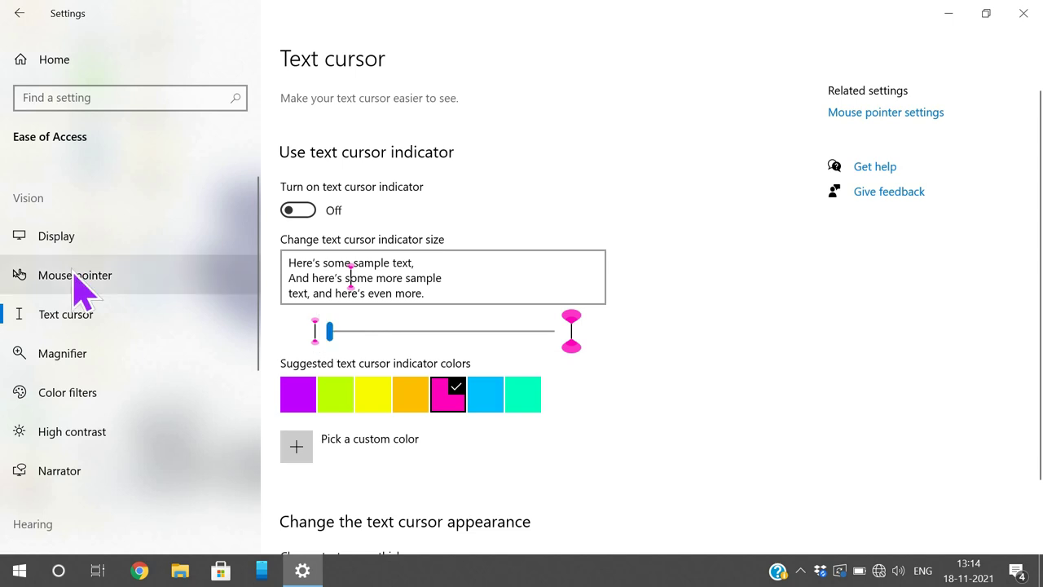
click(48, 275)
click(370, 218)
drag(370, 222, 326, 222)
Step: Turn on the text cursor indicator and launch a blank Notepad from the Run box
click(74, 319)
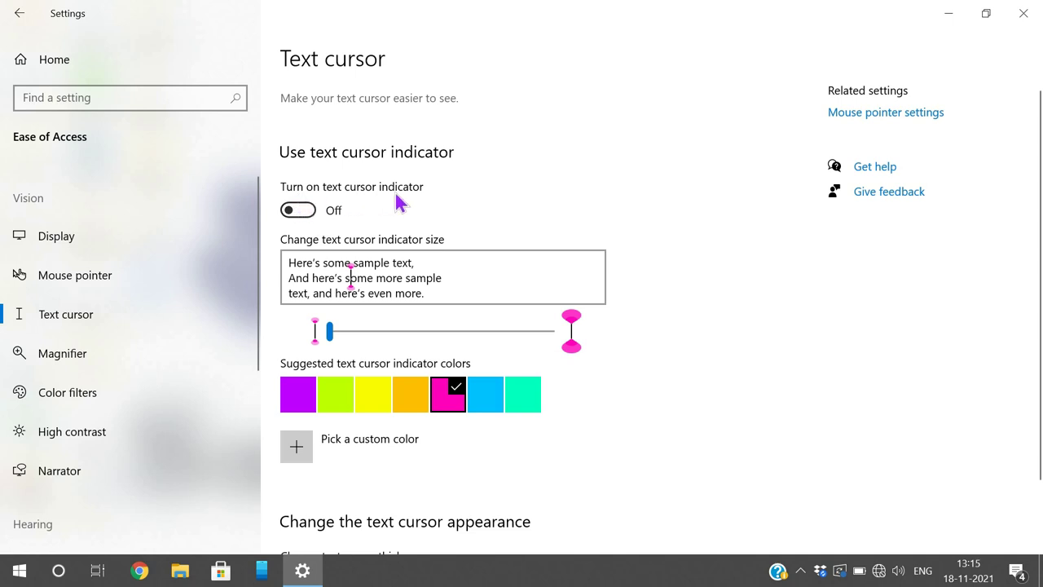
click(306, 211)
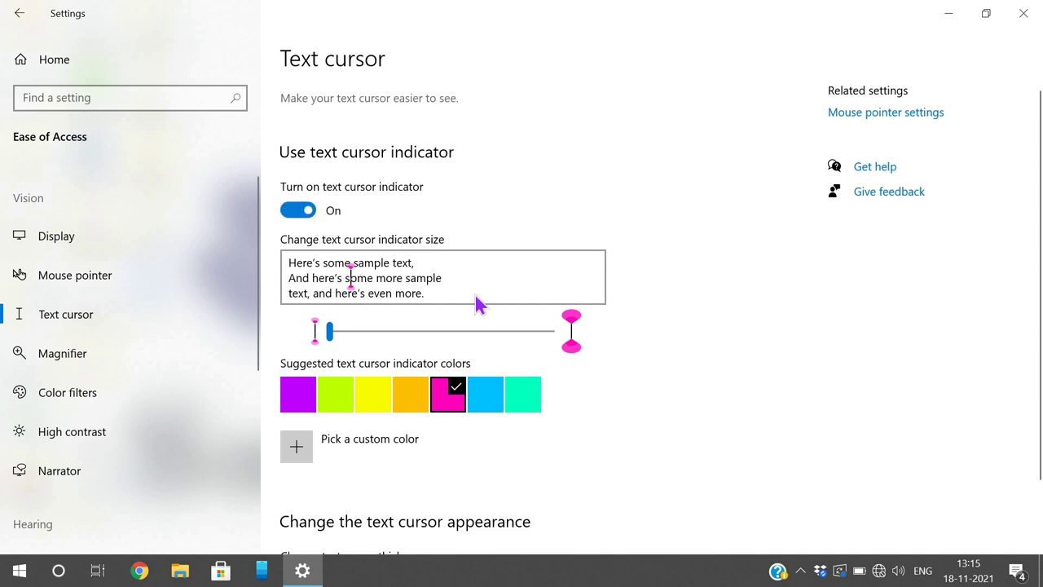
key(super+r)
key(Return)
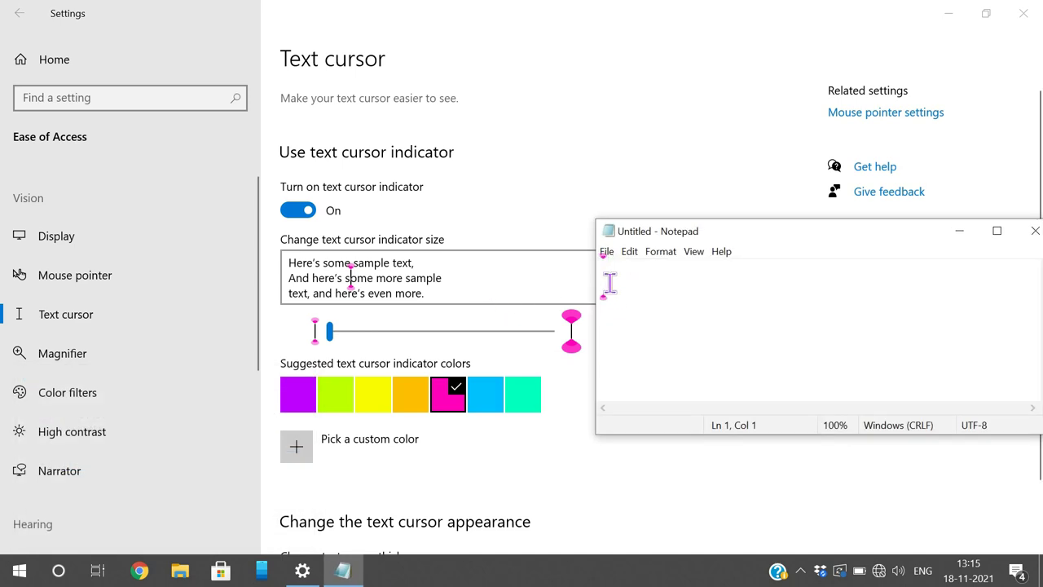
Step: Type a sample word in Notepad, then toggle the text cursor indicator off and on at size 3
key(Return)
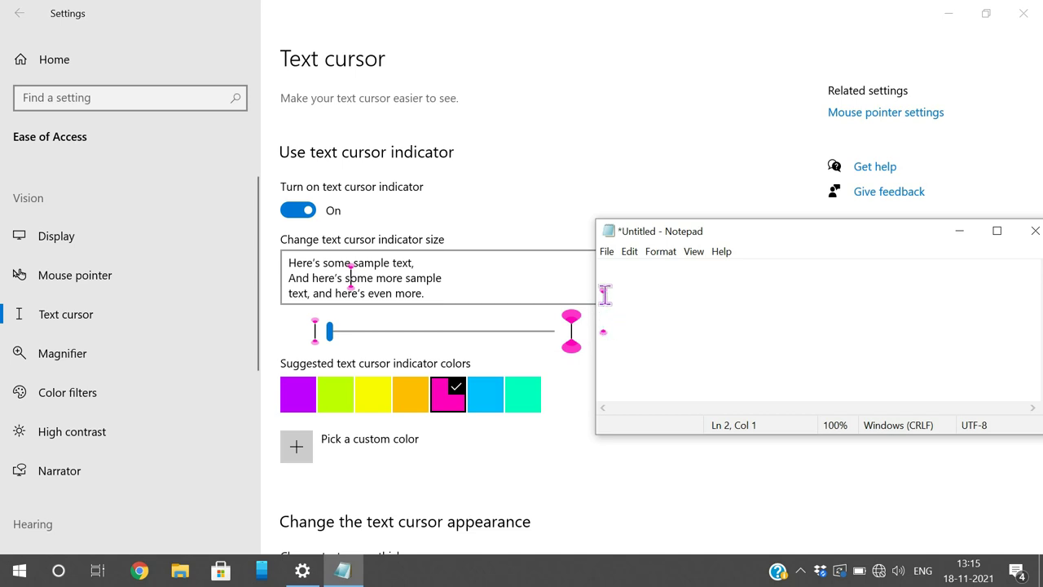
text(sundeep)
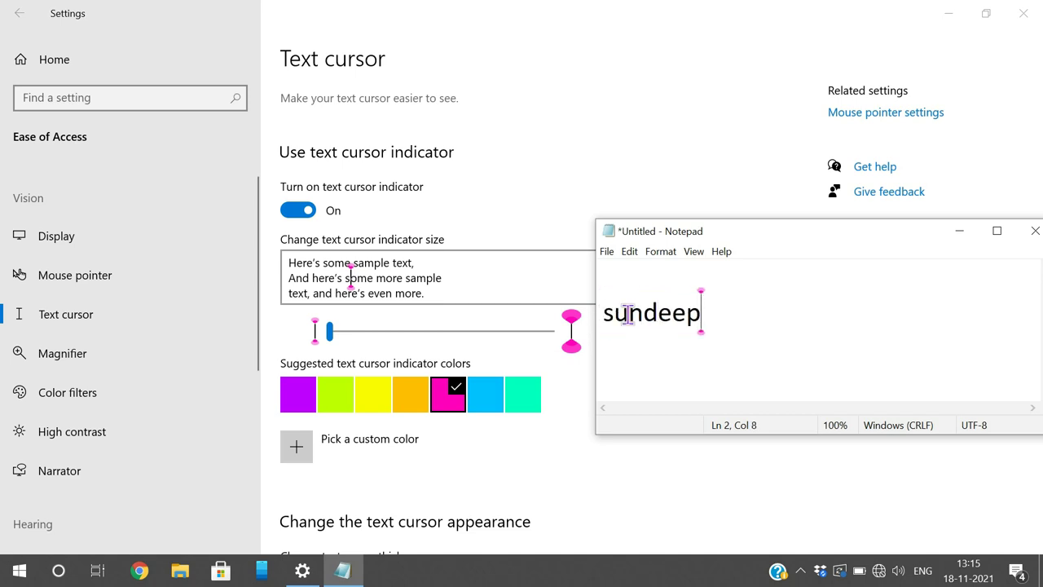
click(299, 210)
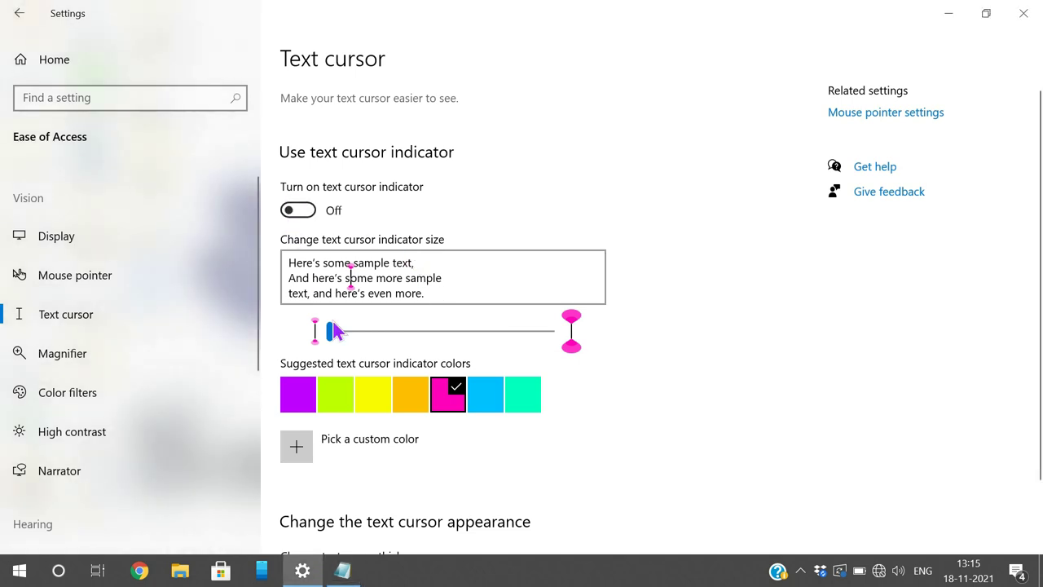
click(334, 572)
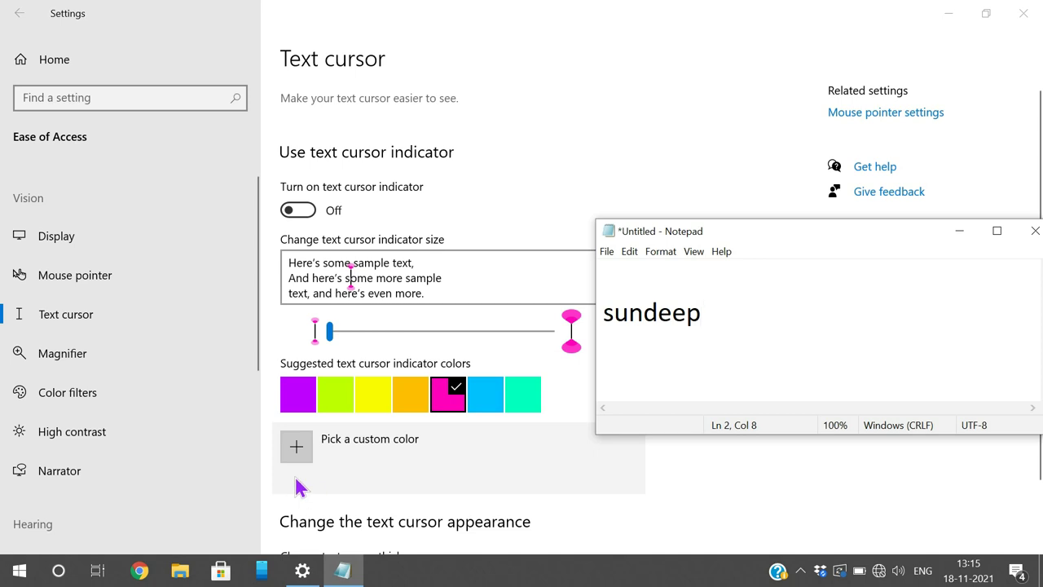
drag(334, 333, 499, 342)
click(300, 212)
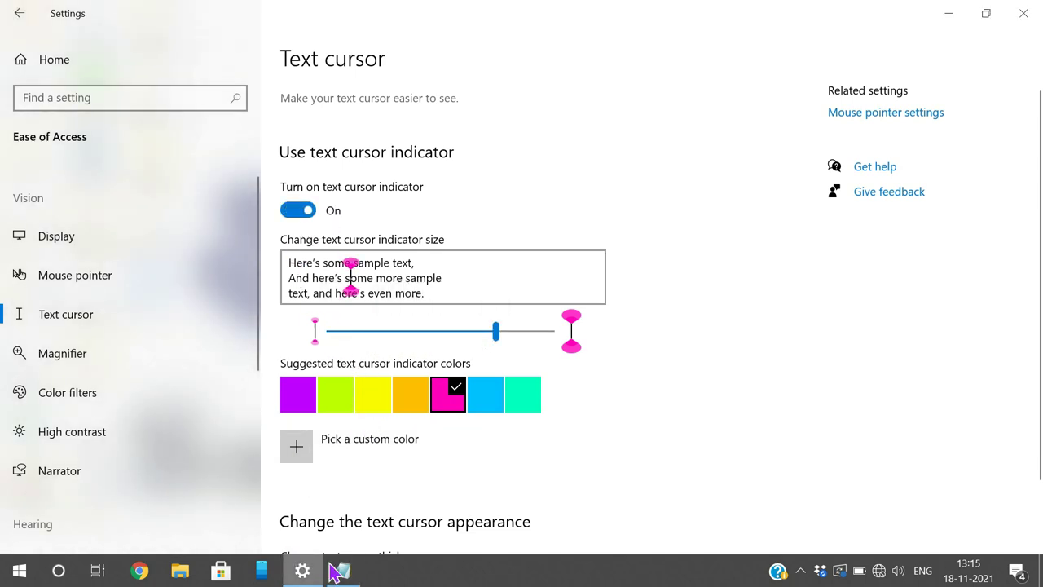
click(342, 572)
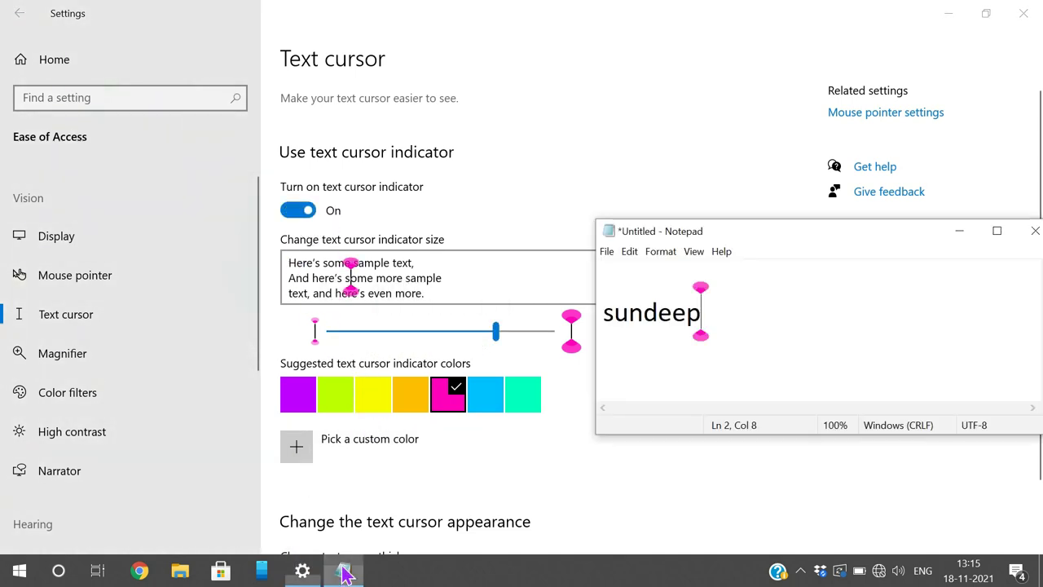
Step: Shrink the text cursor indicator to size 1, checking it in Notepad, and choose purple
click(495, 334)
drag(495, 335, 390, 352)
click(344, 569)
click(344, 570)
key(Left)
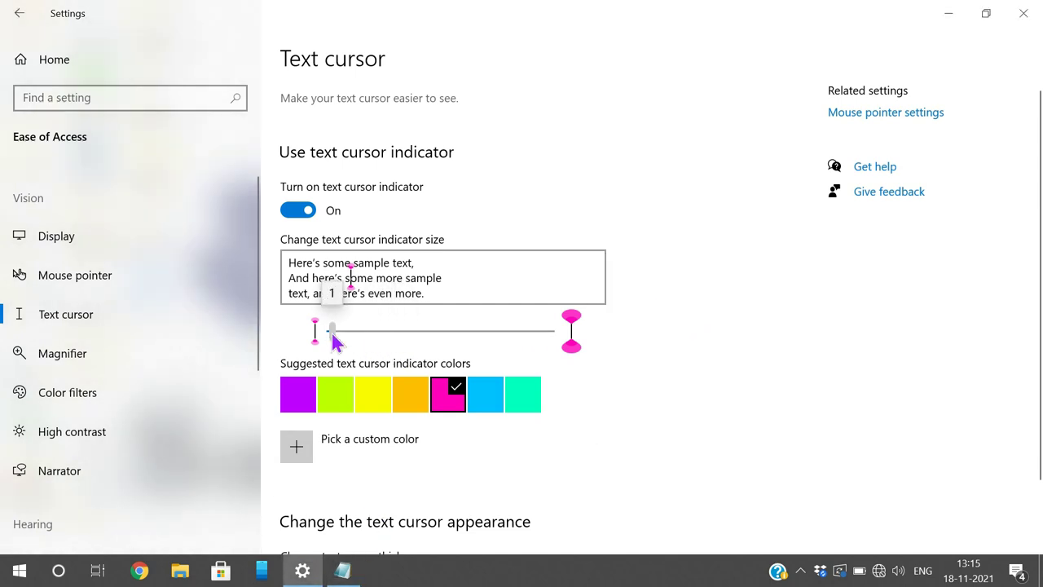
click(343, 573)
click(302, 399)
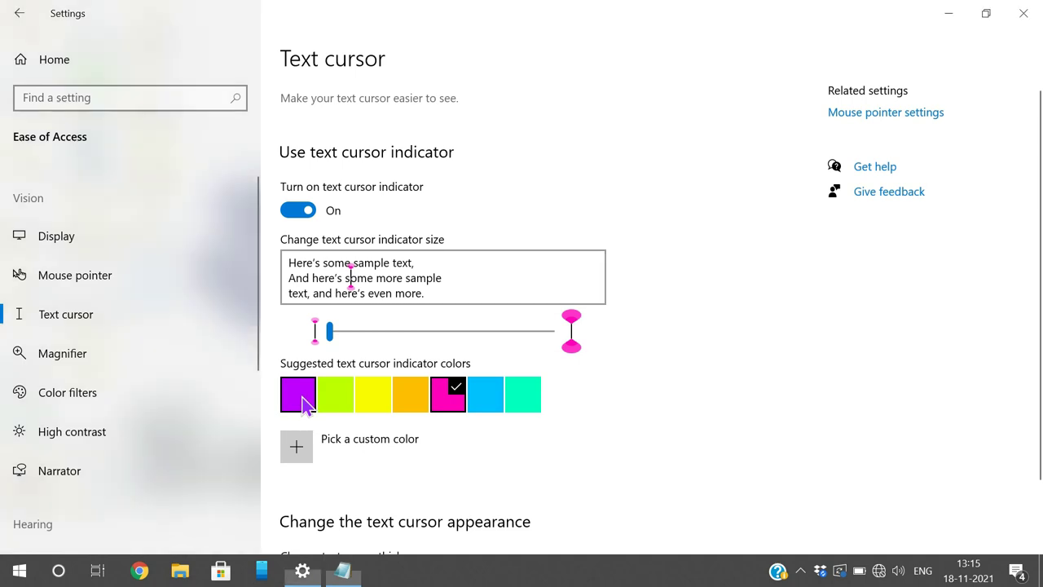
Step: Drag the text cursor thickness slider to its maximum of 20
click(343, 572)
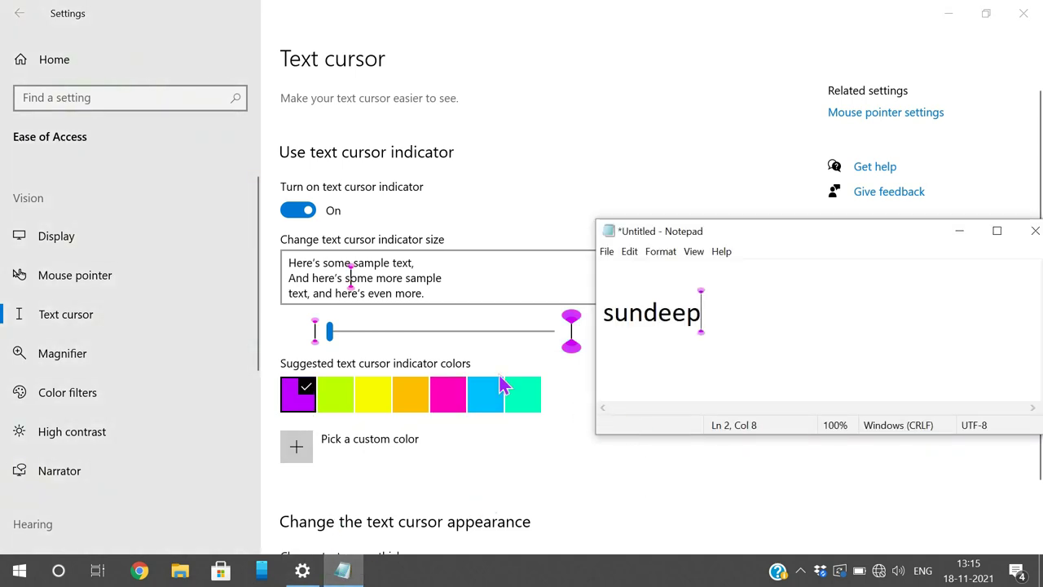
scroll(456, 334, down, 2)
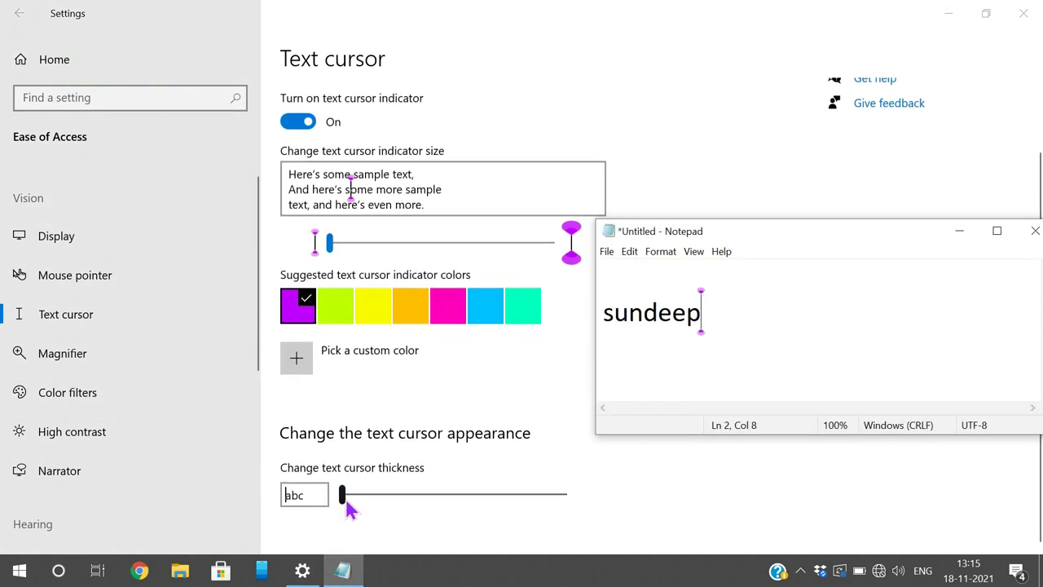
mouse_move(346, 506)
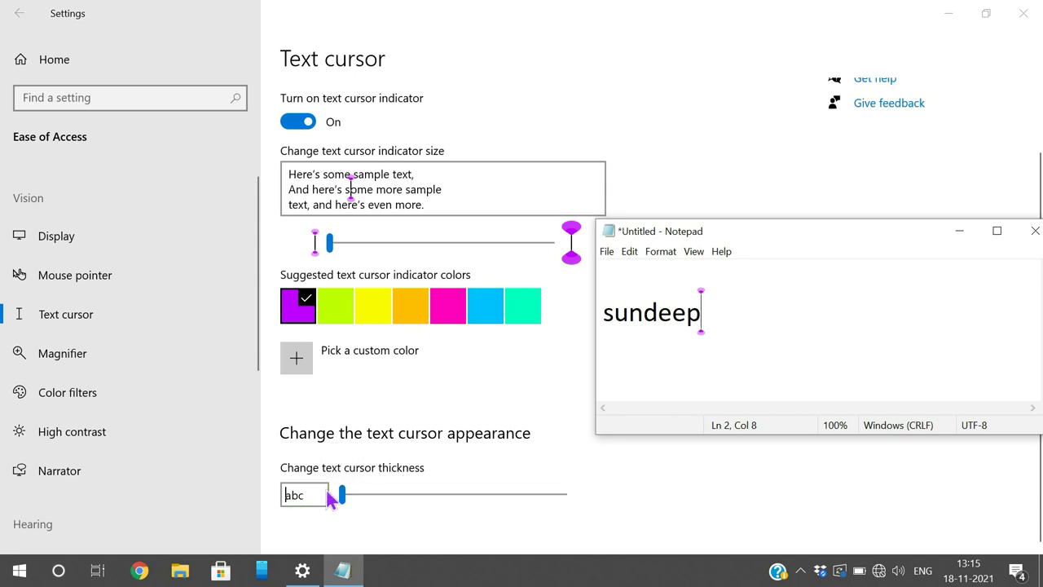
drag(334, 499, 563, 497)
Step: Test the thick cursor by typing in Notepad, then close Notepad without saving
click(344, 572)
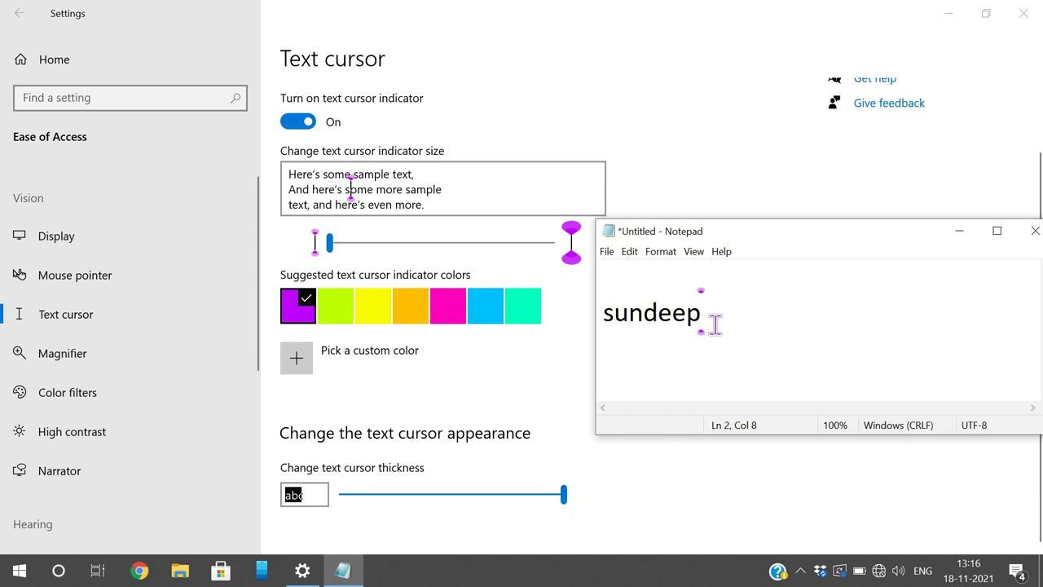
text(dddddd)
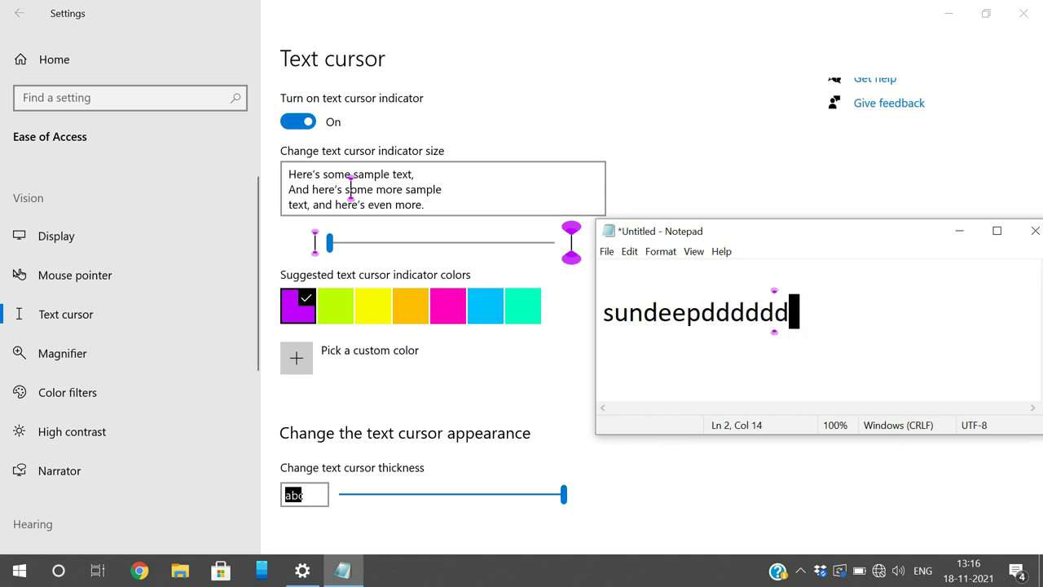
key(BackSpace)
key(BackSpace)
key(BackSpace)
key(BackSpace)
key(BackSpace)
key(BackSpace)
key(BackSpace)
key(BackSpace)
key(BackSpace)
key(BackSpace)
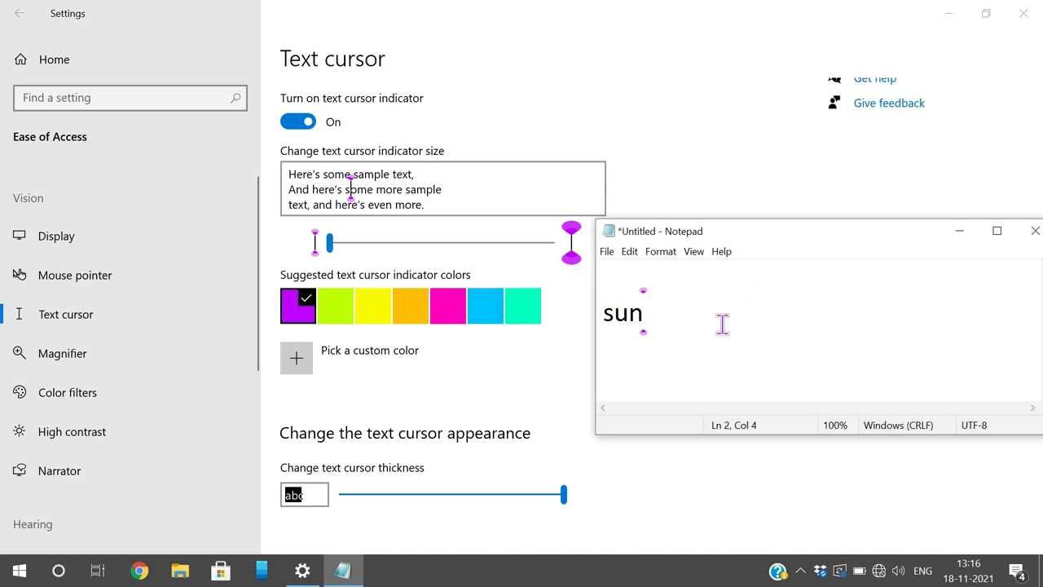
click(1029, 230)
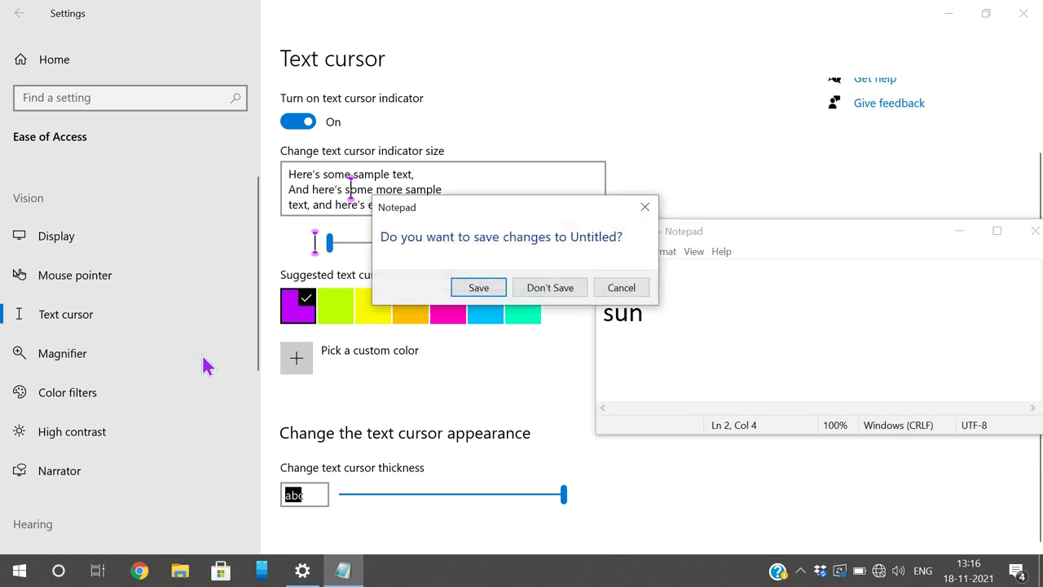
click(543, 292)
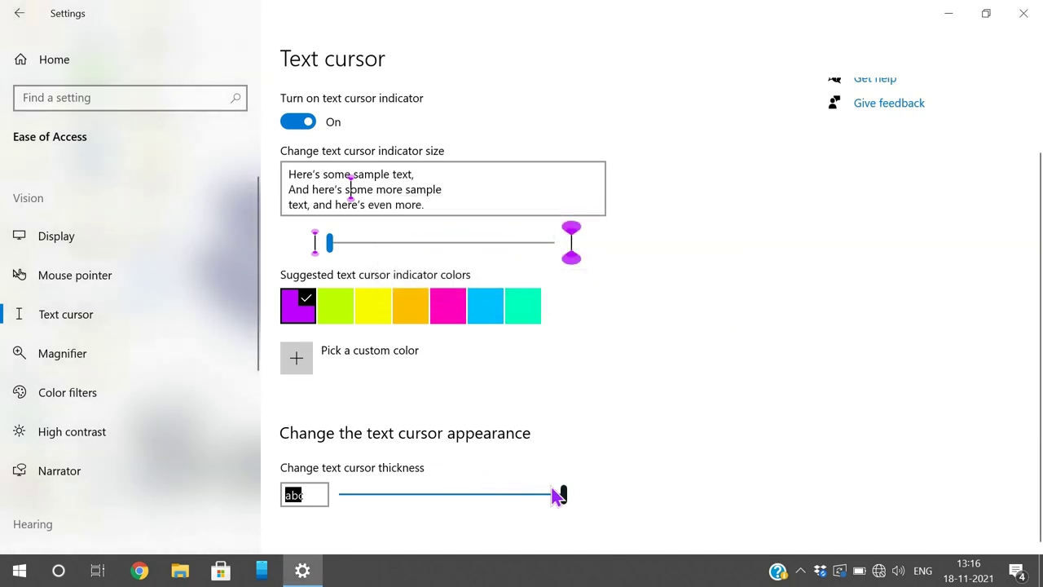
Step: Thin the text cursor back to 1 and return to the Text cursor page via Mouse pointer
drag(563, 495, 333, 503)
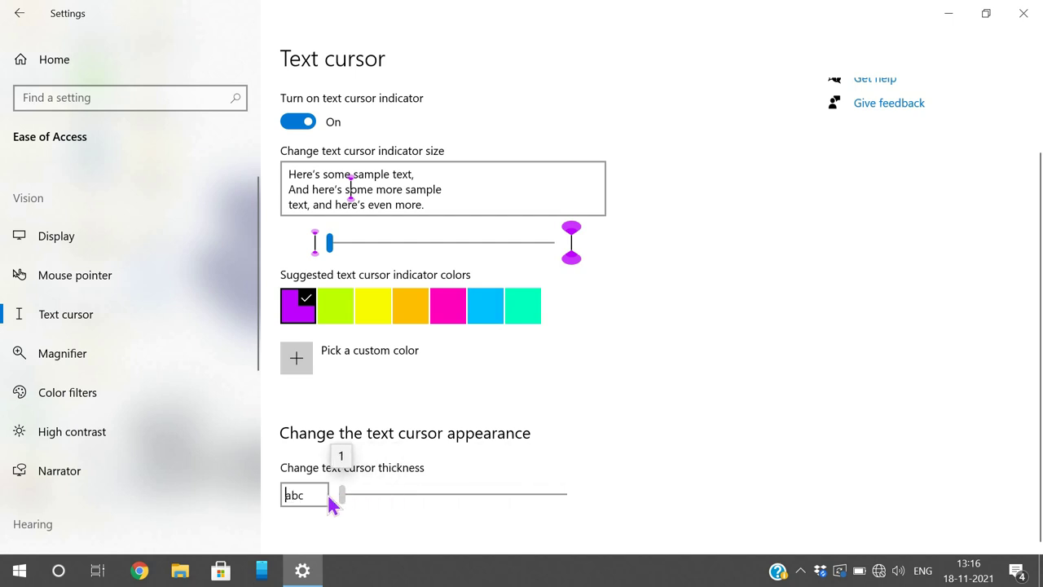
click(119, 287)
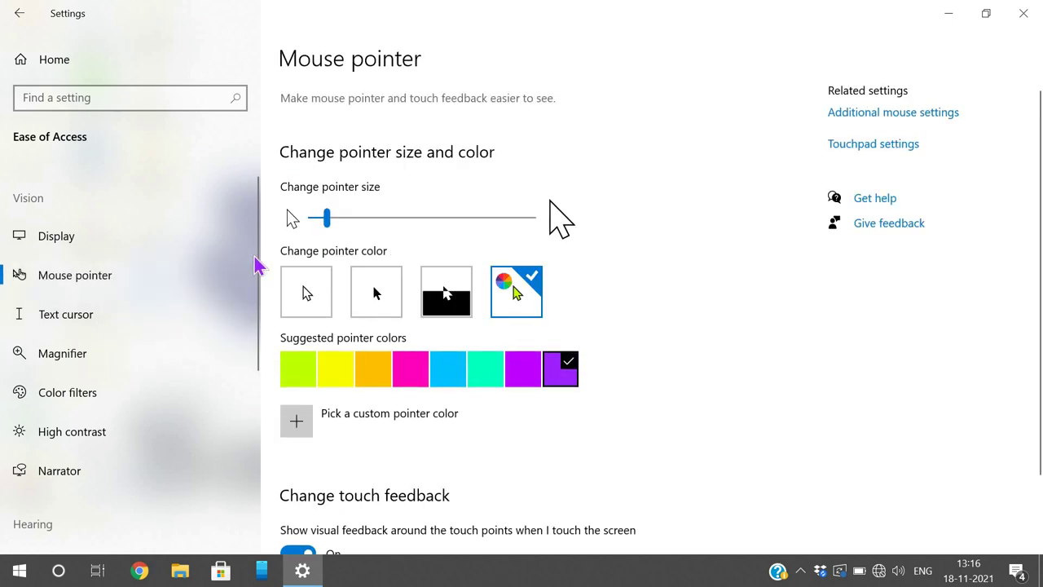
click(97, 331)
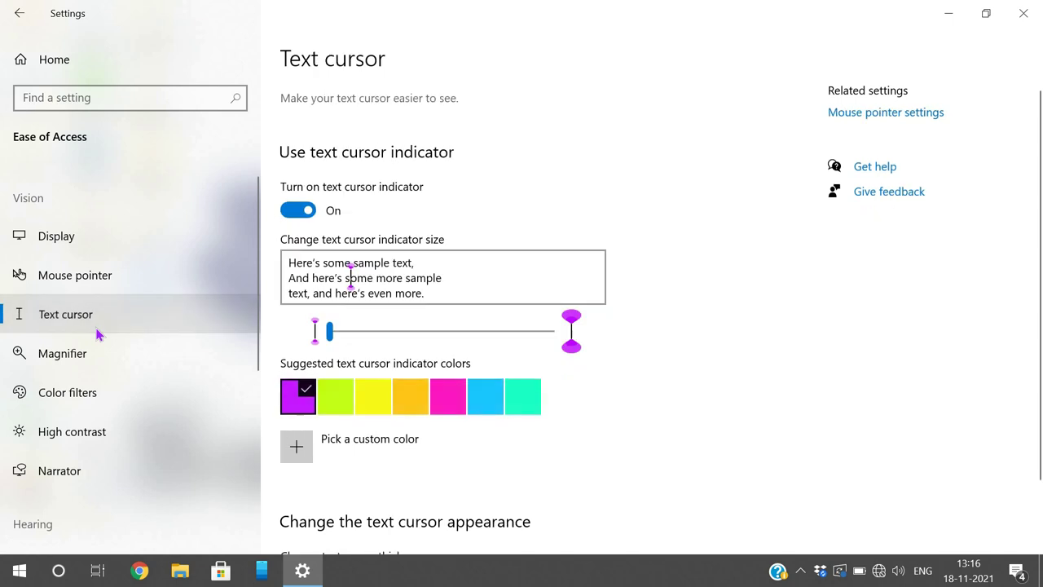